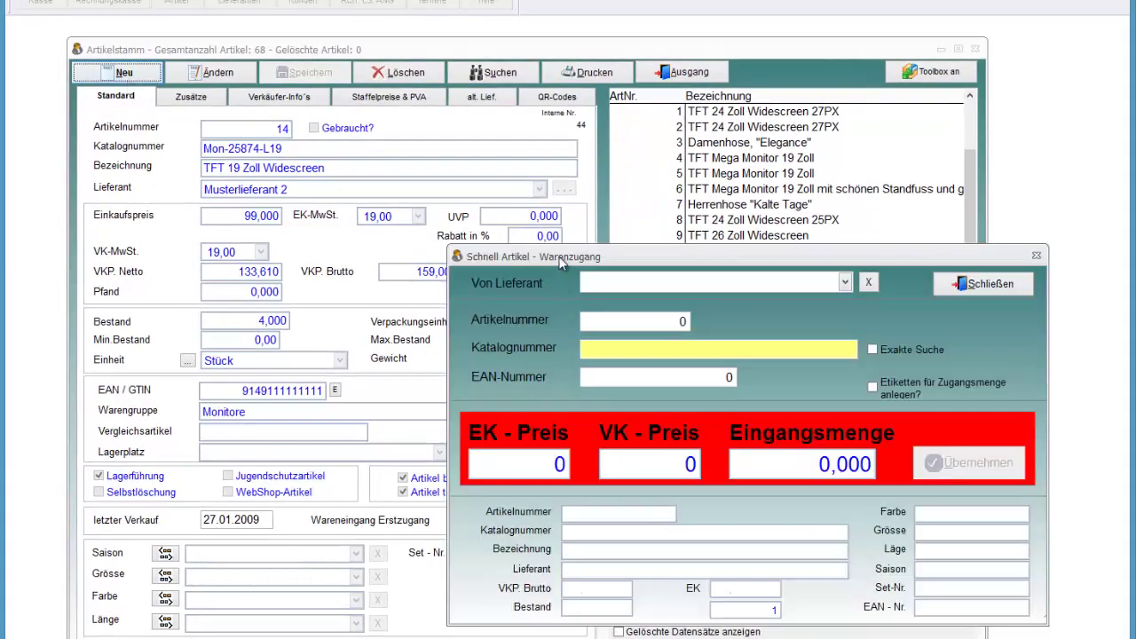
Step: Try B123 preceded by the special characters %&/()=?= as the catalogue number in the quick goods receipt (Warenzugang)
{"action": "left_click_drag", "start_coordinate": [561, 264], "coordinate": [396, 256]}
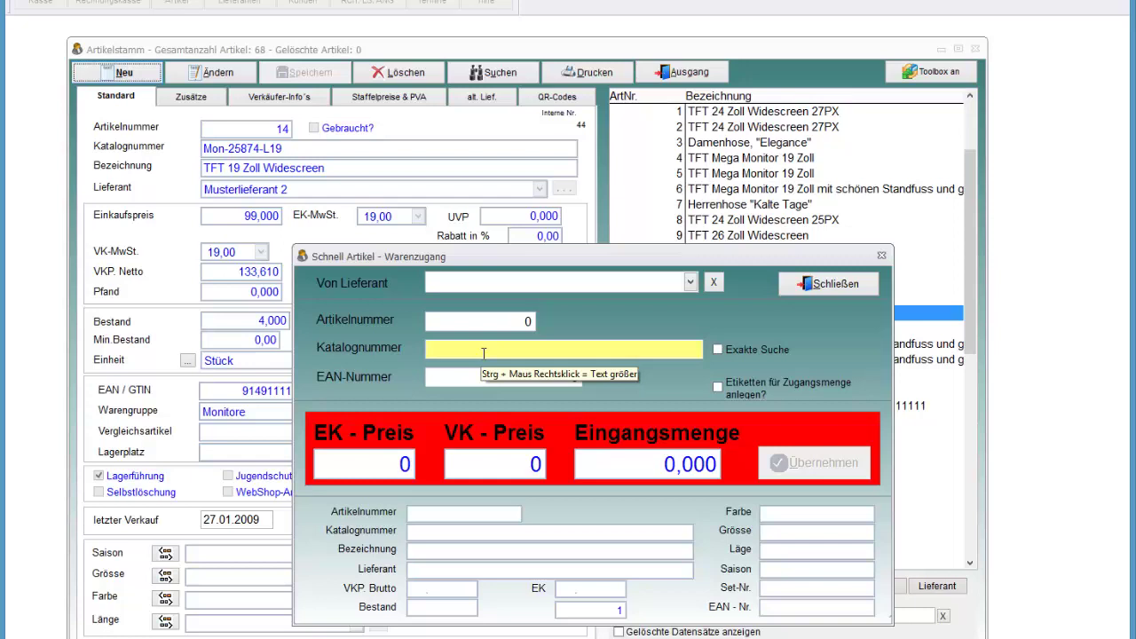
{"action": "type", "text": "B123"}
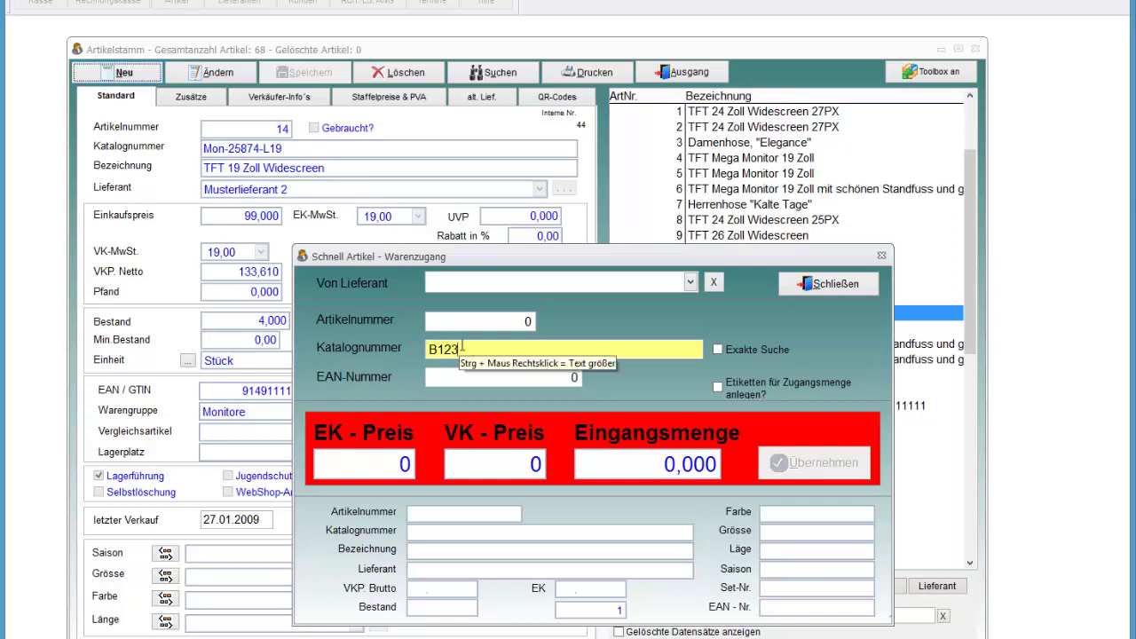
{"action": "left_click_drag", "start_coordinate": [462, 348], "coordinate": [426, 349]}
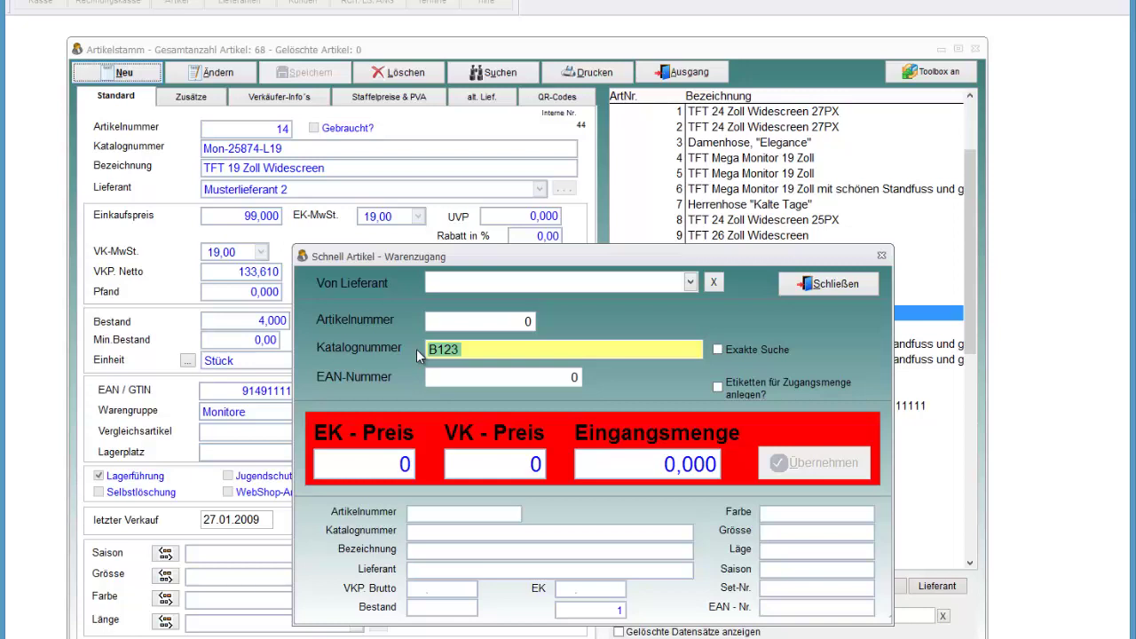
{"action": "key", "text": "Home"}
{"action": "type", "text": "%&/()=?="}
Step: Clear the catalogue number and leave the quick goods receipt without booking anything
{"action": "key", "text": "BackSpace"}
{"action": "key", "text": "BackSpace"}
{"action": "key", "text": "BackSpace"}
{"action": "key", "text": "BackSpace"}
{"action": "key", "text": "BackSpace"}
{"action": "key", "text": "BackSpace"}
{"action": "key", "text": "BackSpace"}
{"action": "key", "text": "BackSpace"}
{"action": "key", "text": "Delete"}
{"action": "key", "text": "Delete"}
{"action": "key", "text": "Delete"}
{"action": "key", "text": "Delete"}
{"action": "left_click", "coordinate": [442, 323]}
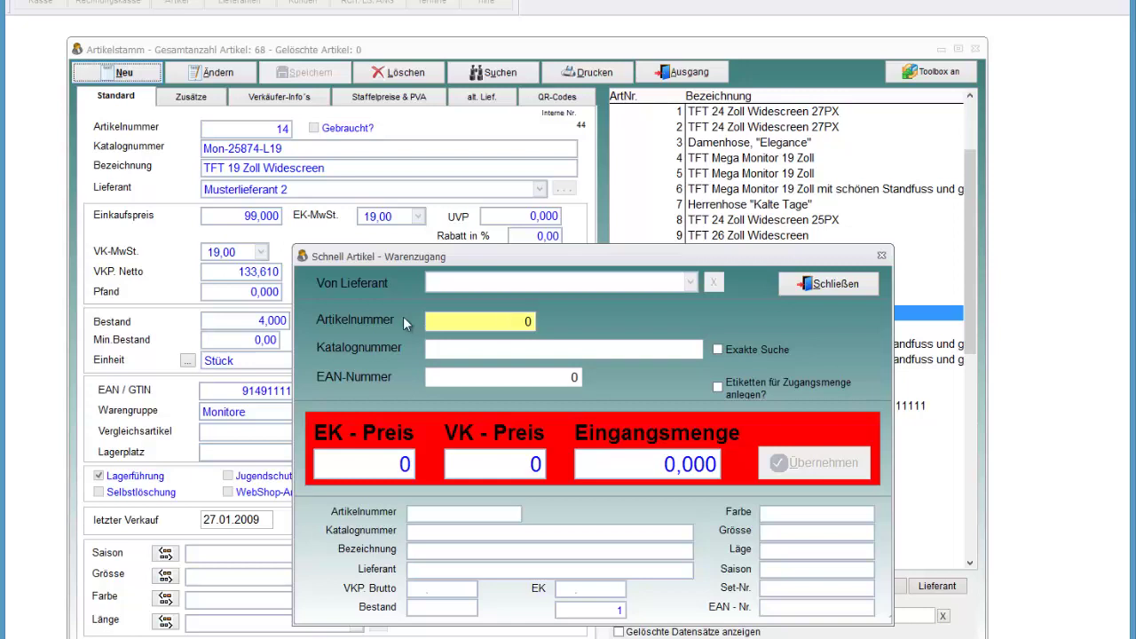
{"action": "key", "text": "Escape"}
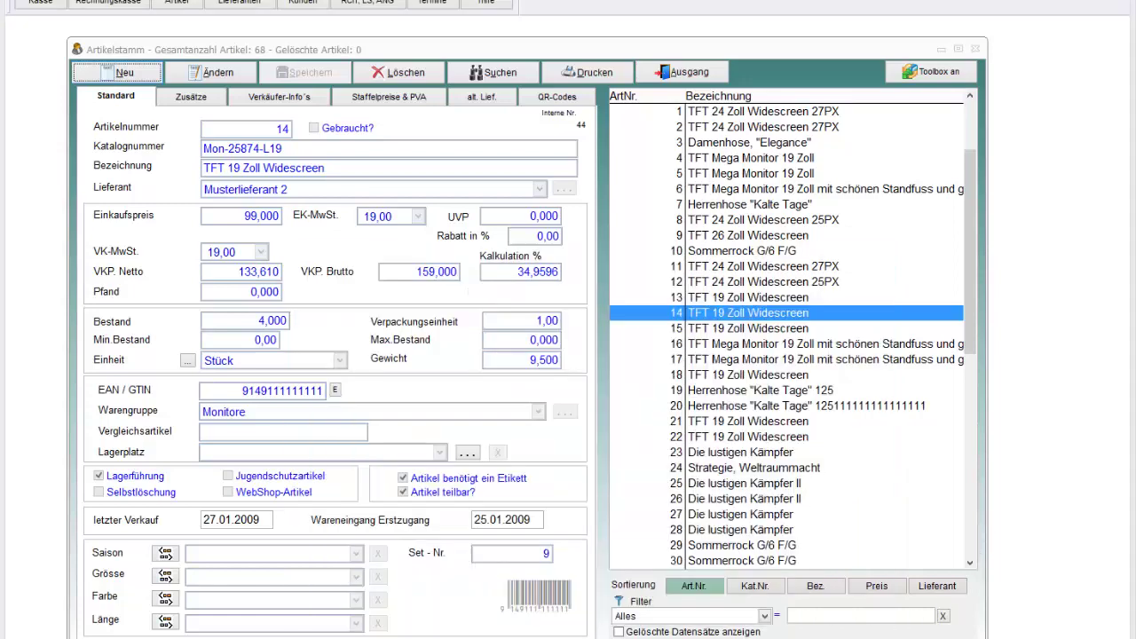
Step: Open the last article in the list, Heutige Tag, for editing, select its EAN number and save the record
{"action": "left_click", "coordinate": [859, 453]}
{"action": "key", "text": "End"}
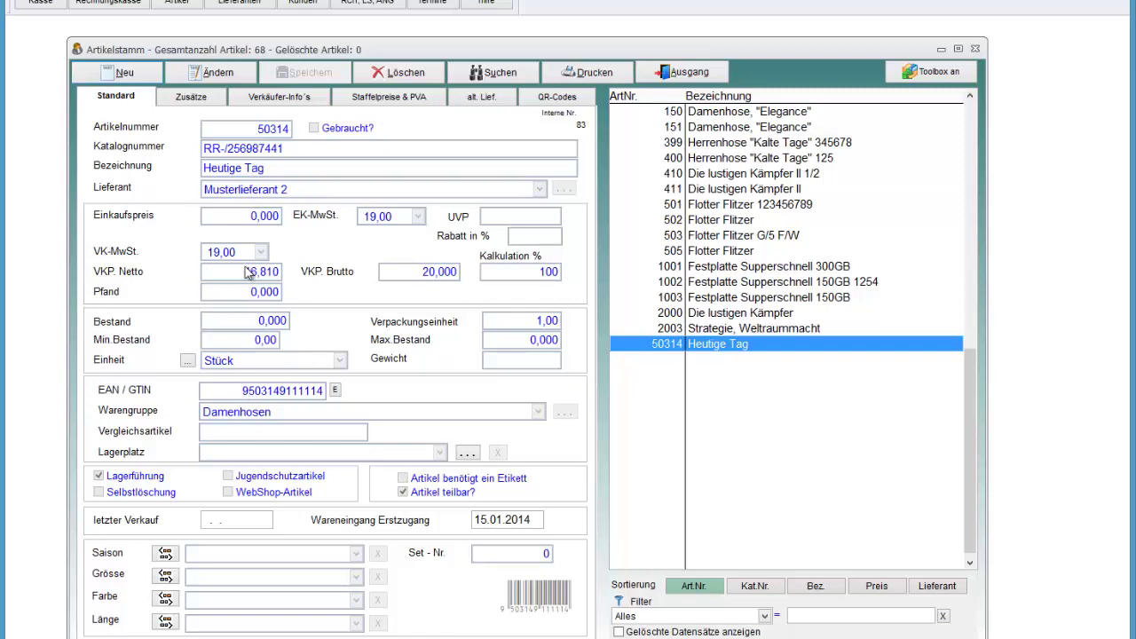
{"action": "left_click", "coordinate": [219, 73]}
{"action": "left_click", "coordinate": [284, 392]}
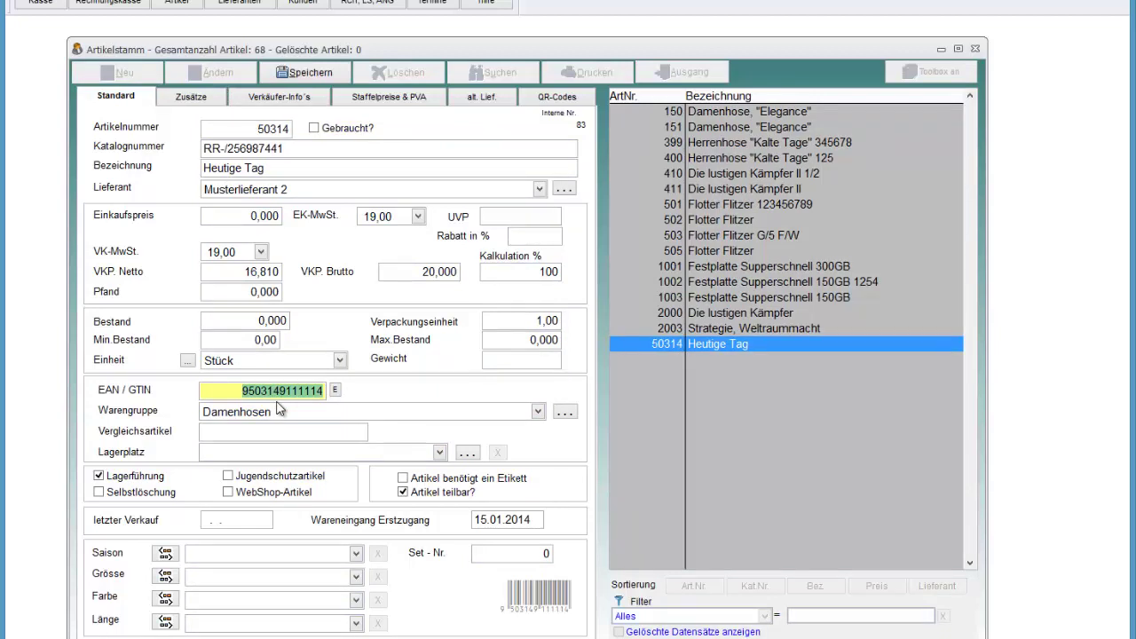
{"action": "key", "text": "Delete"}
{"action": "left_click", "coordinate": [334, 94]}
{"action": "left_click", "coordinate": [319, 71]}
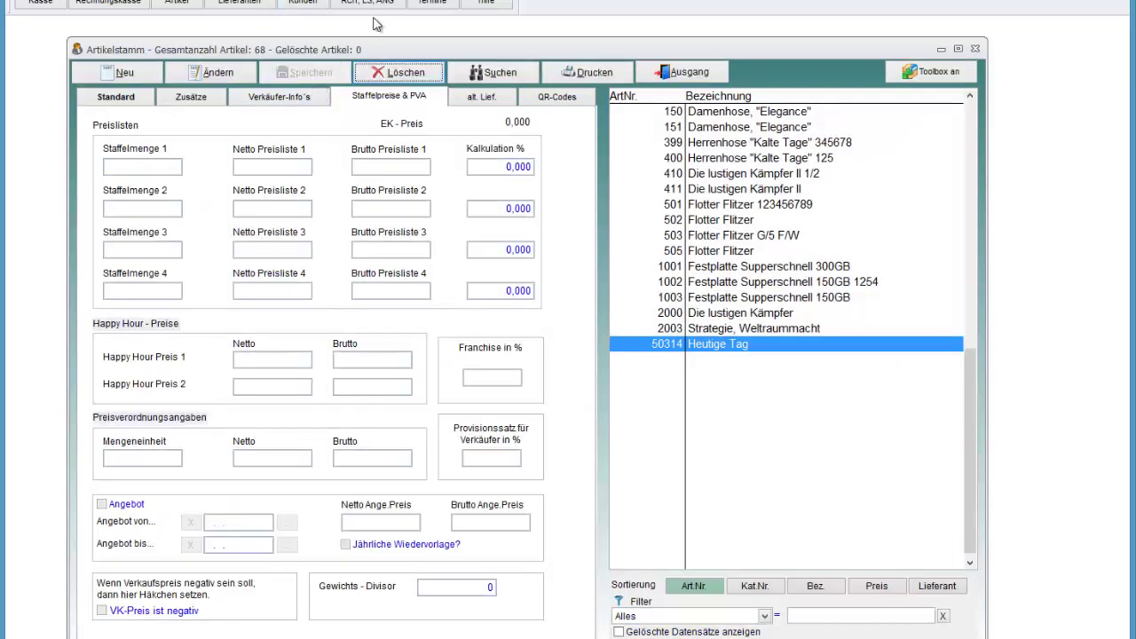
{"action": "left_click", "coordinate": [40, 4]}
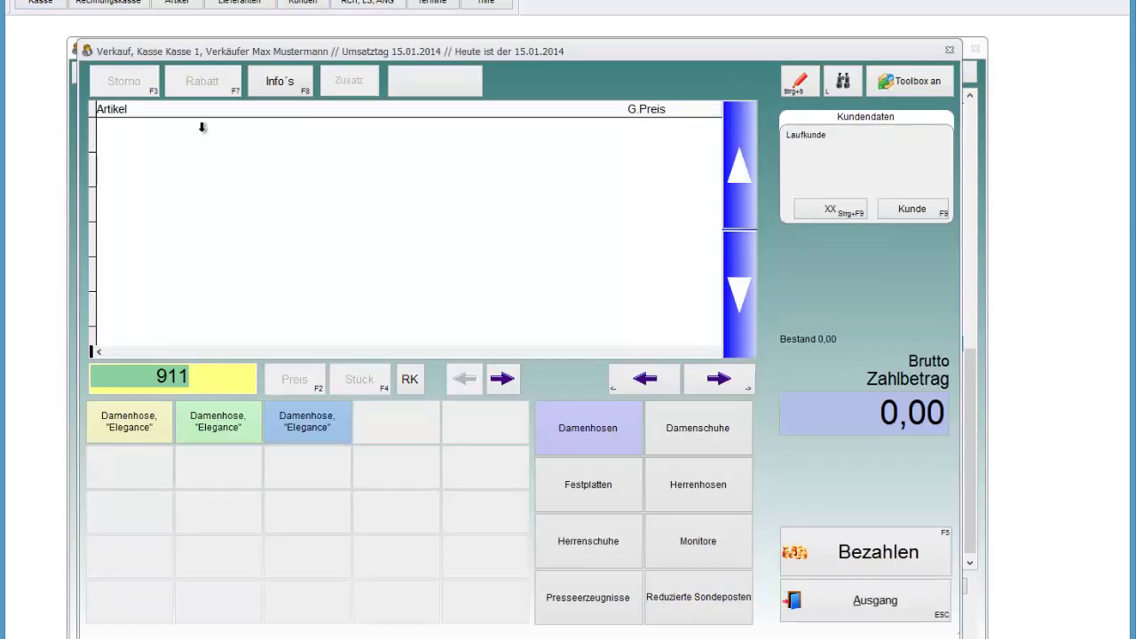
{"action": "key", "text": "Return"}
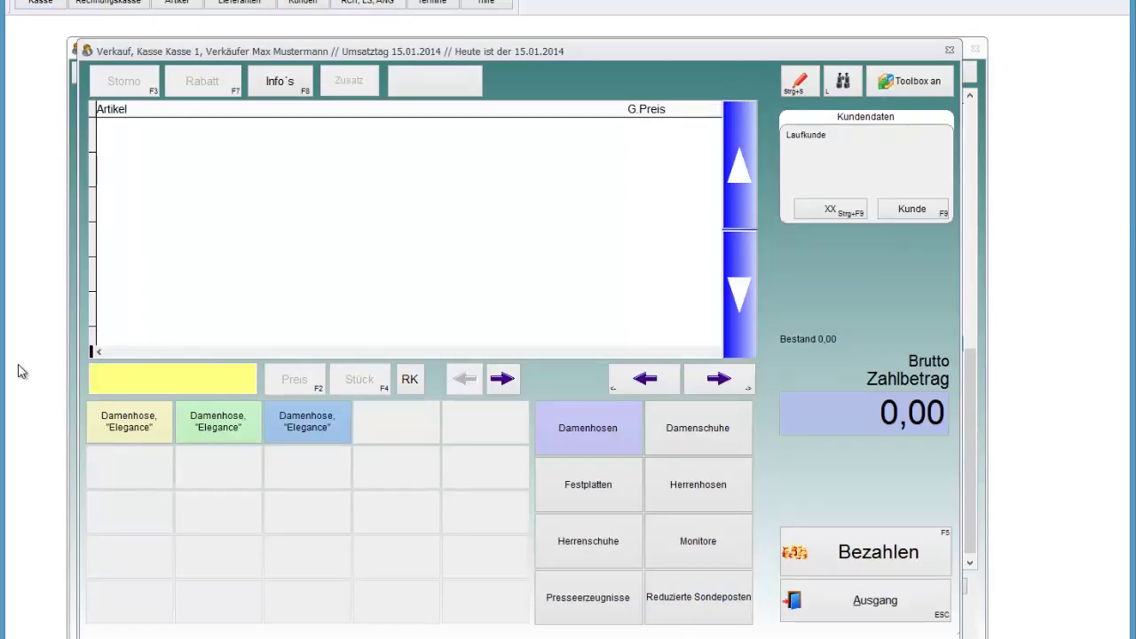
{"action": "type", "text": "9503149111114"}
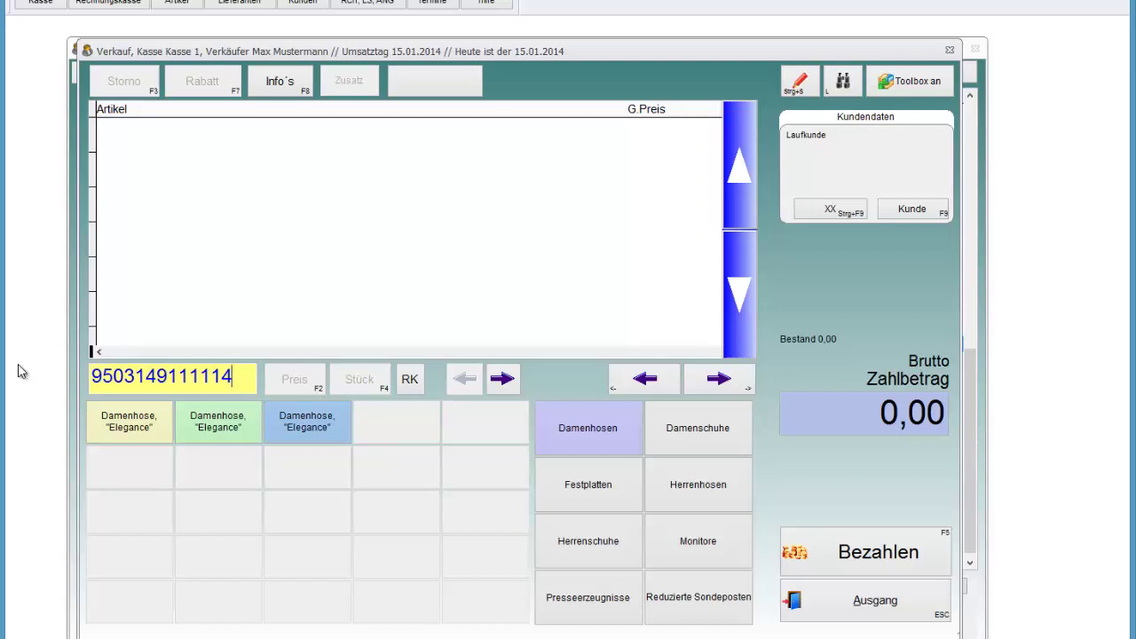
{"action": "key", "text": "Return"}
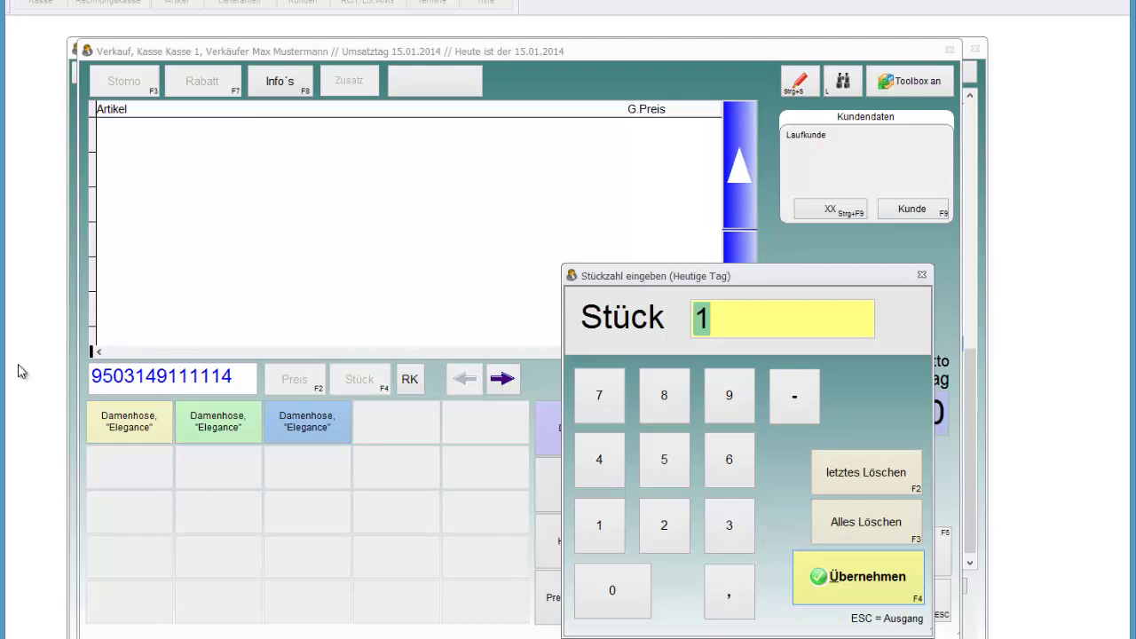
{"action": "key", "text": "Return"}
{"action": "type", "text": "20"}
{"action": "key", "text": "Return"}
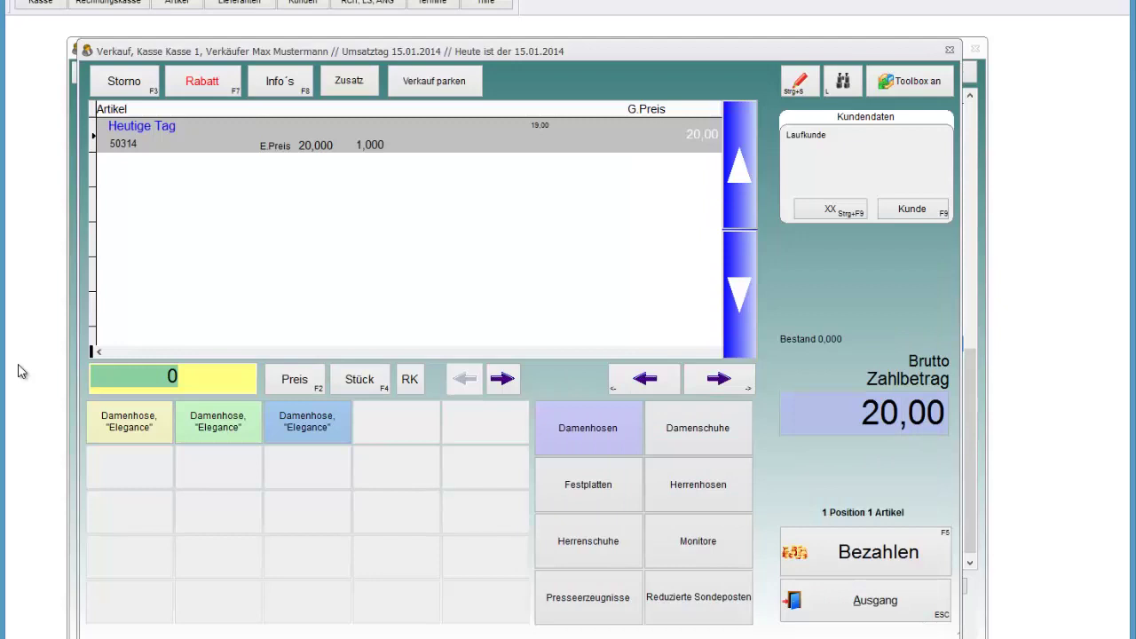
{"action": "key", "text": "F3"}
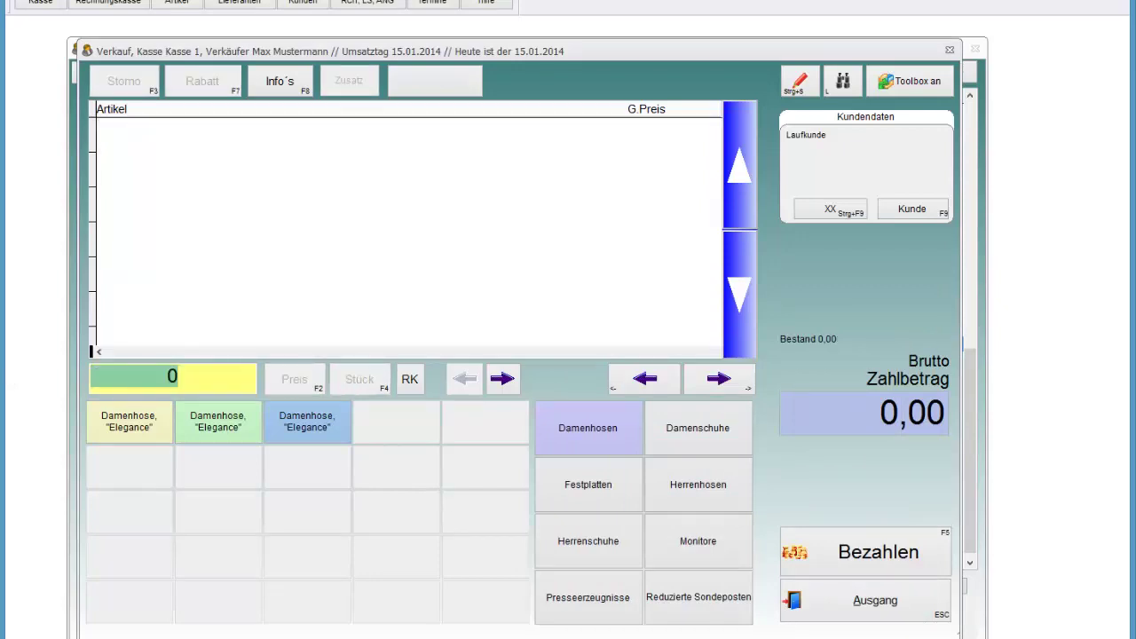
Step: Check the standard data of Heutige Tag, ring up one piece by article number 50314 and void the item
{"action": "left_click", "coordinate": [185, 5]}
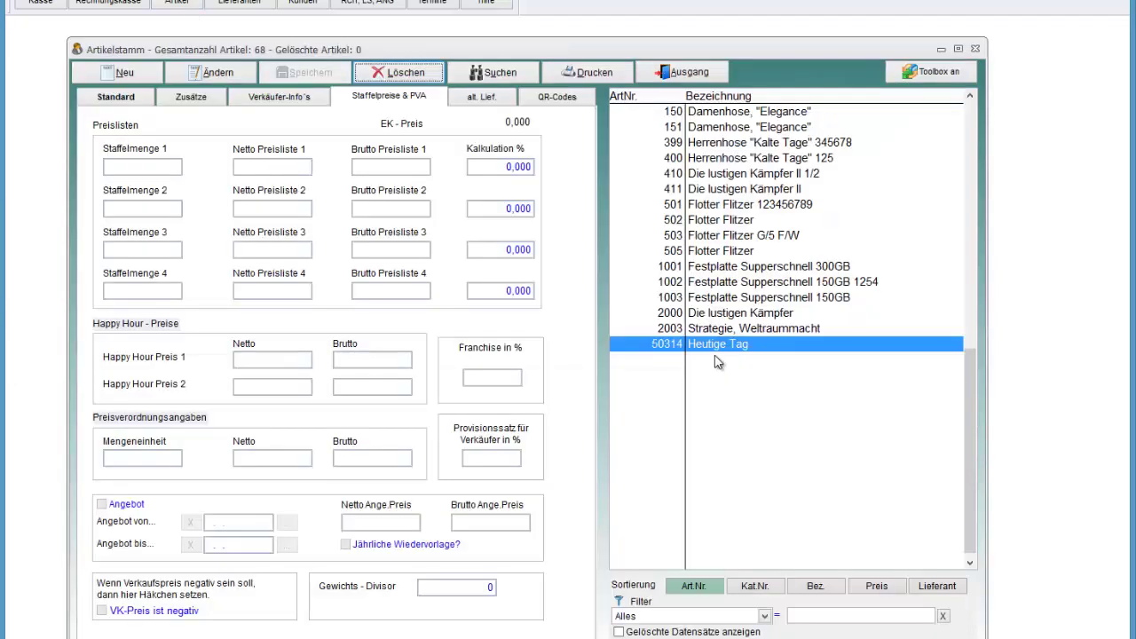
{"action": "left_click", "coordinate": [111, 97]}
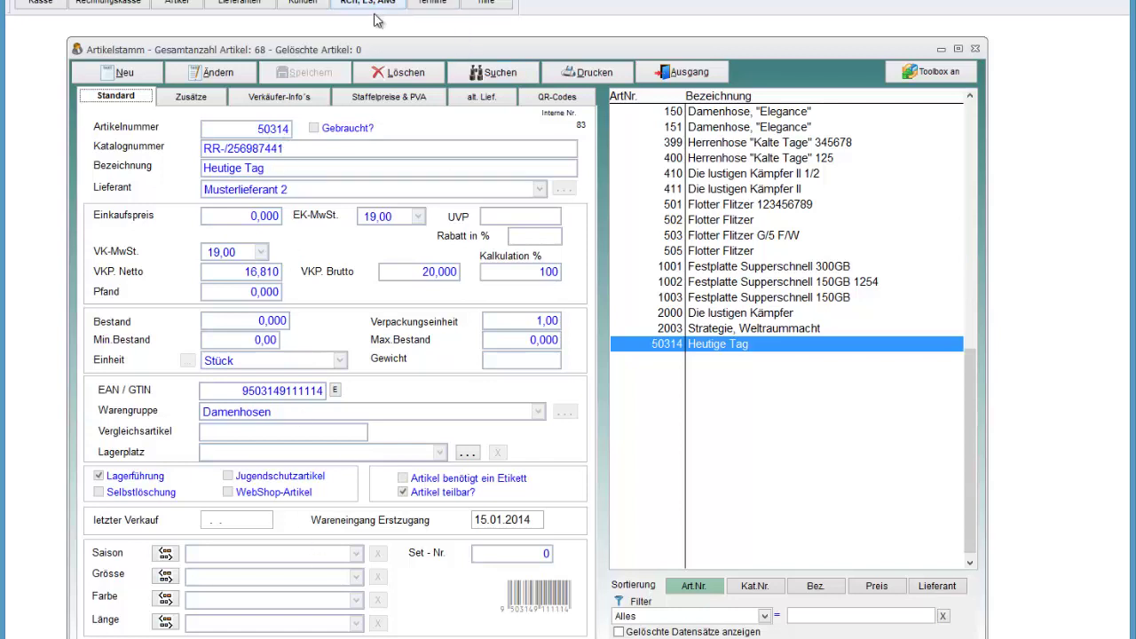
{"action": "left_click", "coordinate": [33, 8]}
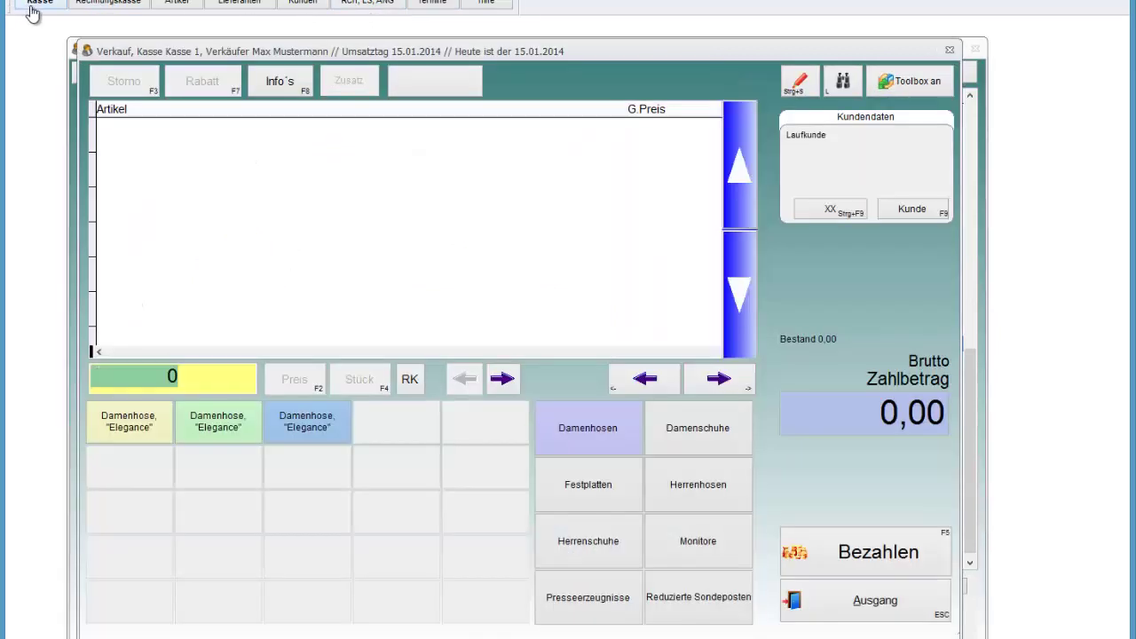
{"action": "type", "text": "50314"}
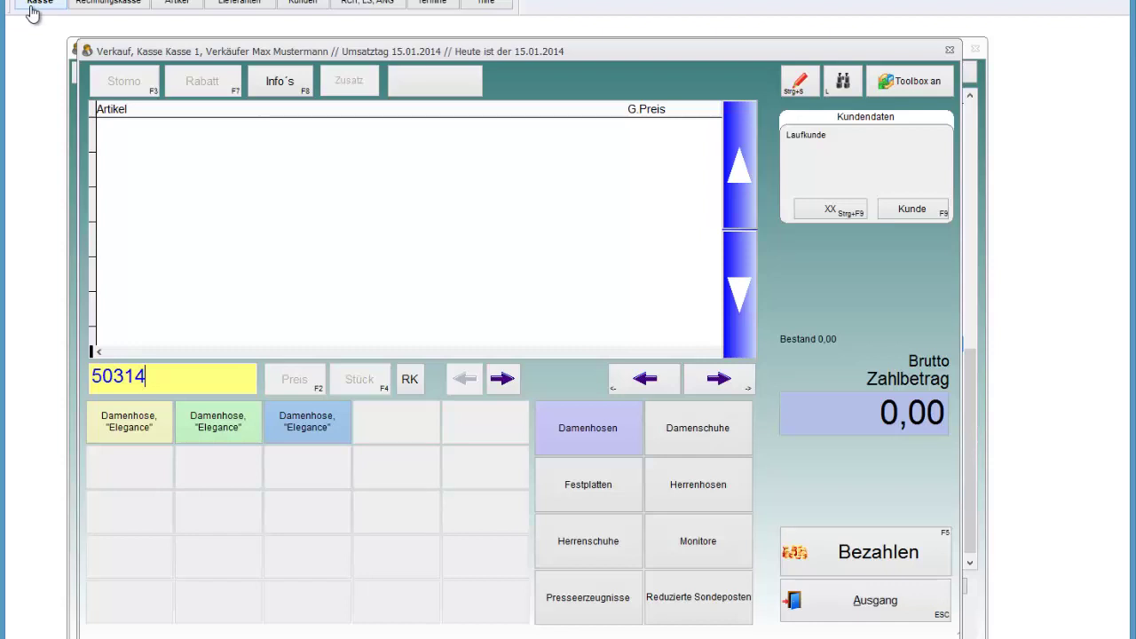
{"action": "left_click", "coordinate": [33, 11]}
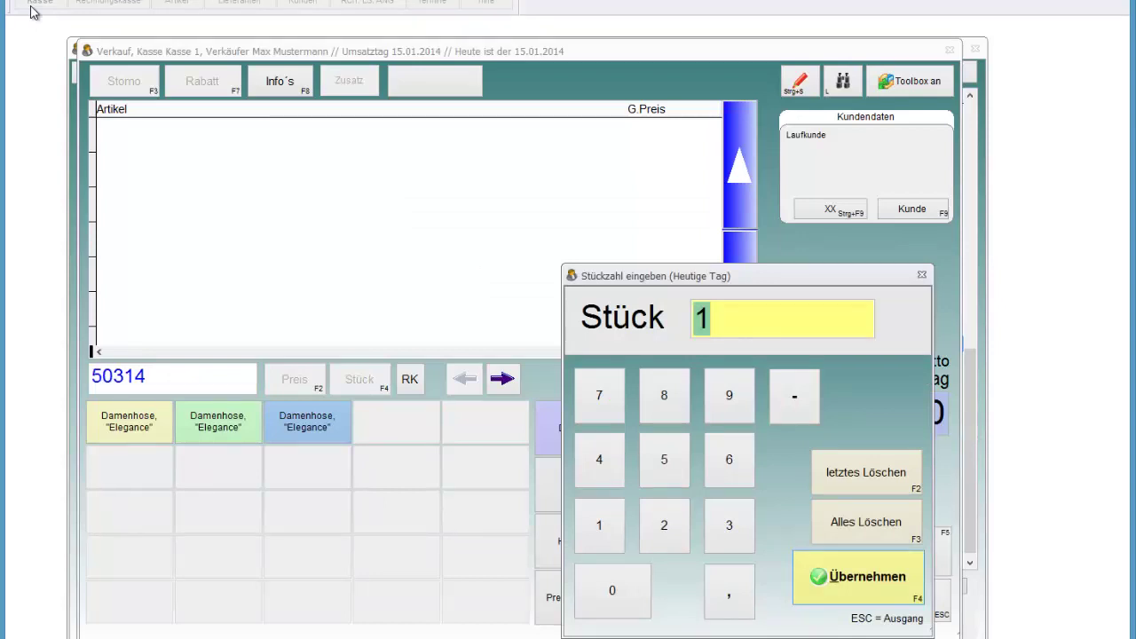
{"action": "key", "text": "Return"}
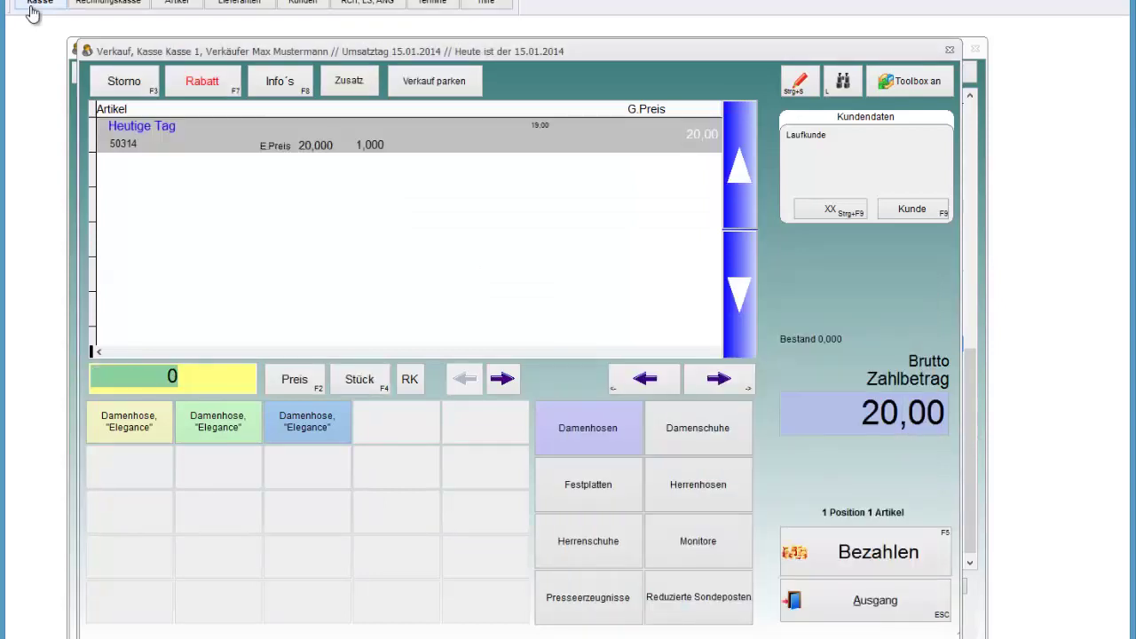
{"action": "key", "text": "F3"}
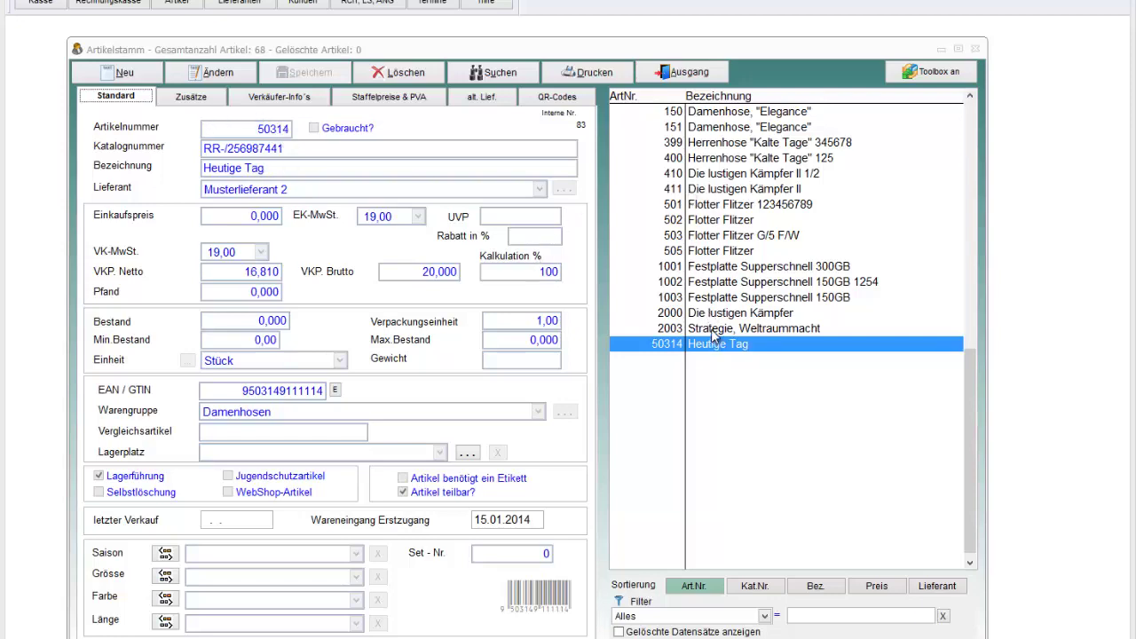
Step: Select the article Festplatte Supperschnell 150GB 1254 and look through the beginning of the article list
{"action": "left_click", "coordinate": [735, 282]}
{"action": "scroll", "coordinate": [745, 306], "scroll_direction": "up", "scroll_amount": 15}
{"action": "scroll", "coordinate": [750, 321], "scroll_direction": "down", "scroll_amount": 1}
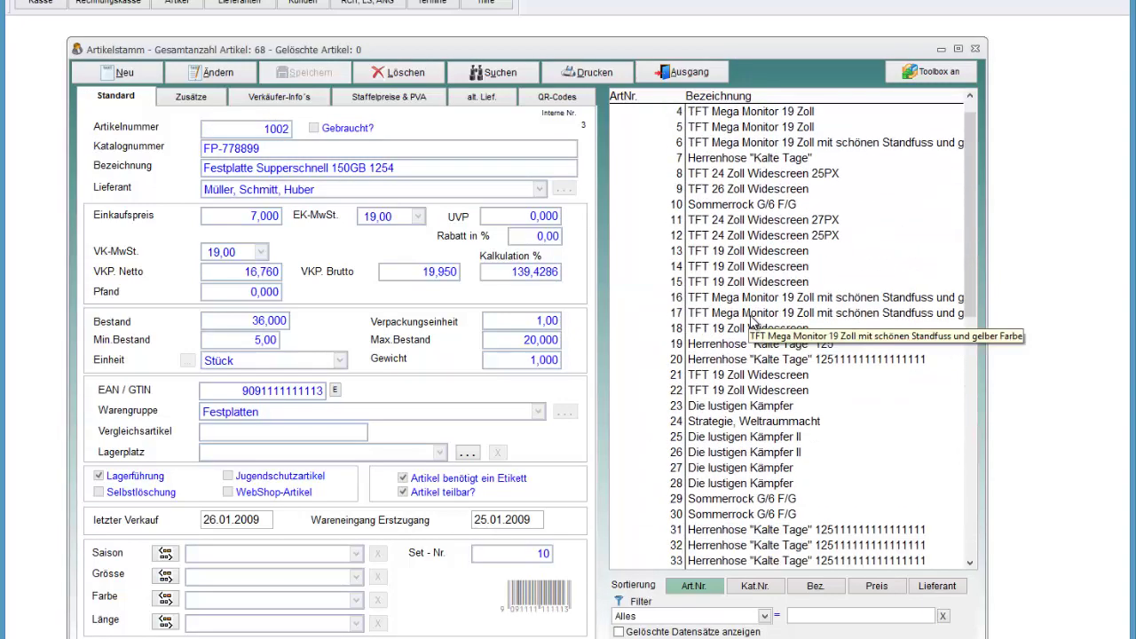